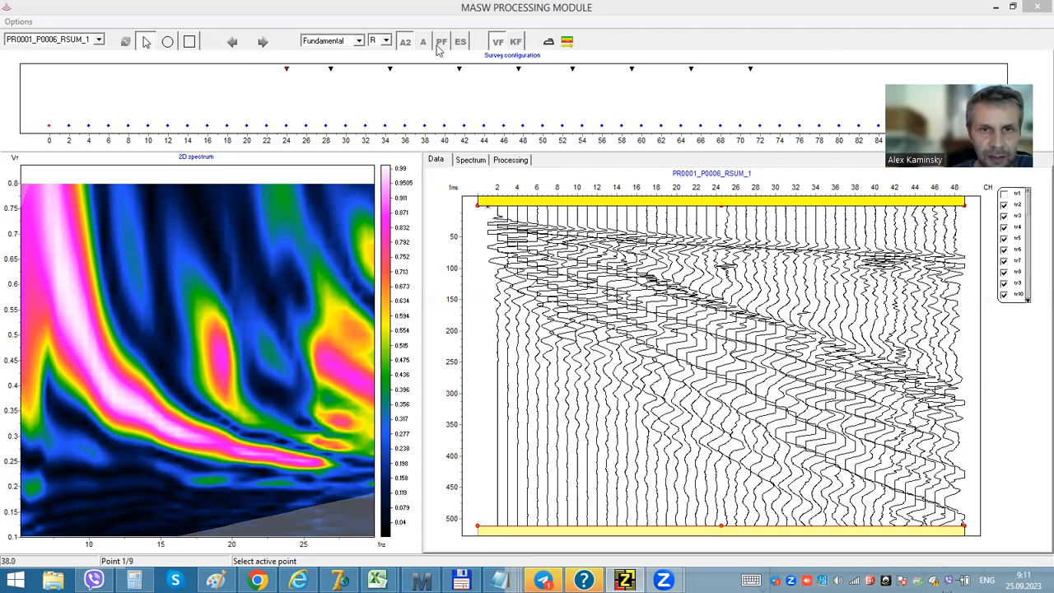
left_click(168, 41)
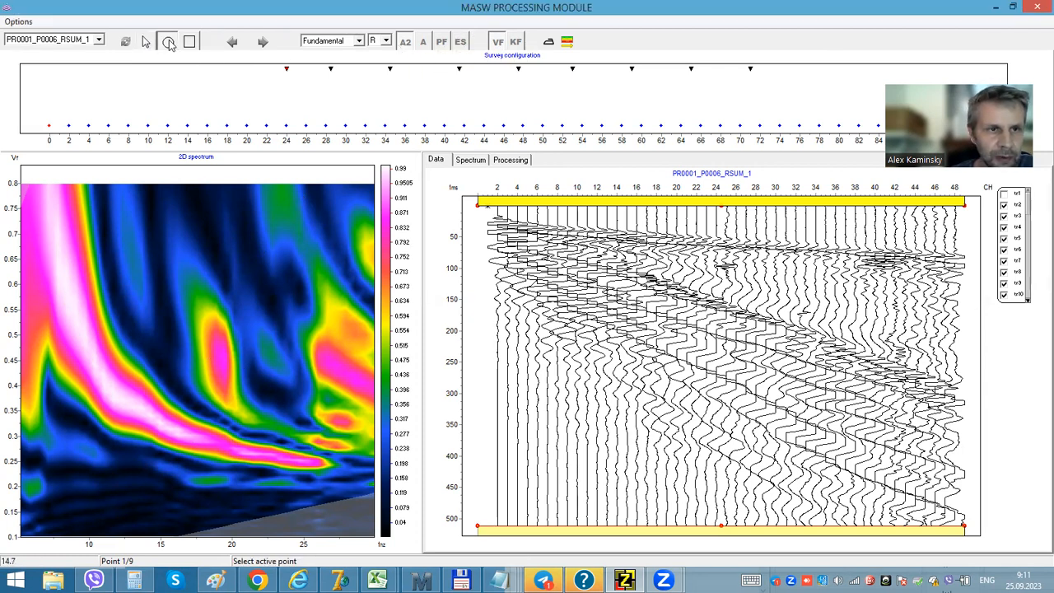
mouse_move(315, 466)
left_mouse_down()
mouse_move(210, 434)
mouse_move(129, 388)
mouse_move(94, 352)
mouse_move(56, 262)
mouse_move(47, 263)
mouse_move(105, 384)
mouse_move(170, 432)
mouse_move(310, 471)
mouse_move(293, 298)
left_mouse_up()
right_click(337, 435)
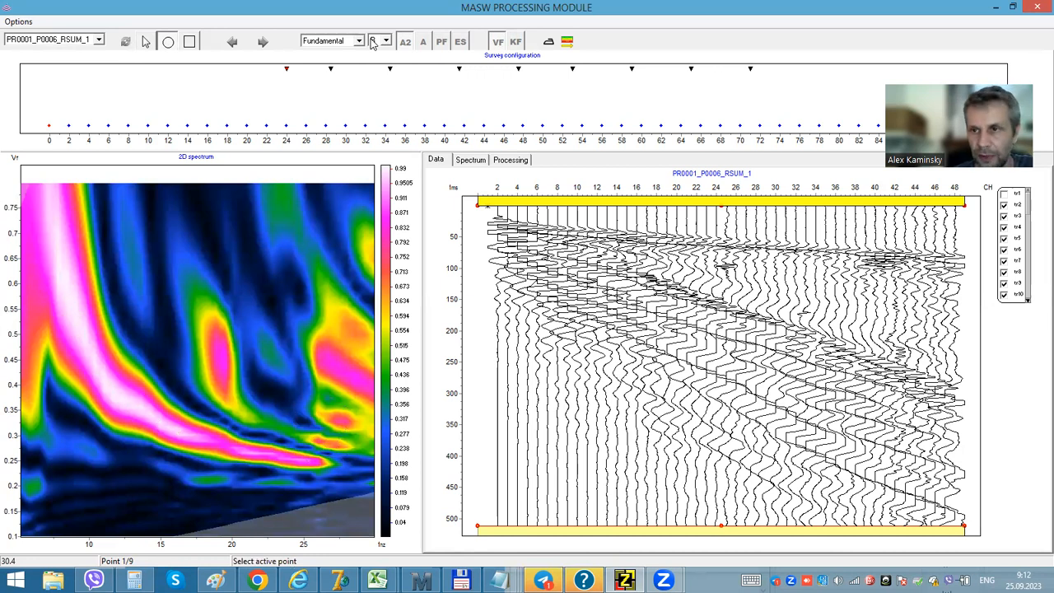
- Display the KF spectrum, pick a dispersion curve along its main maximum, and return to the VF spectrum
left_click(515, 43)
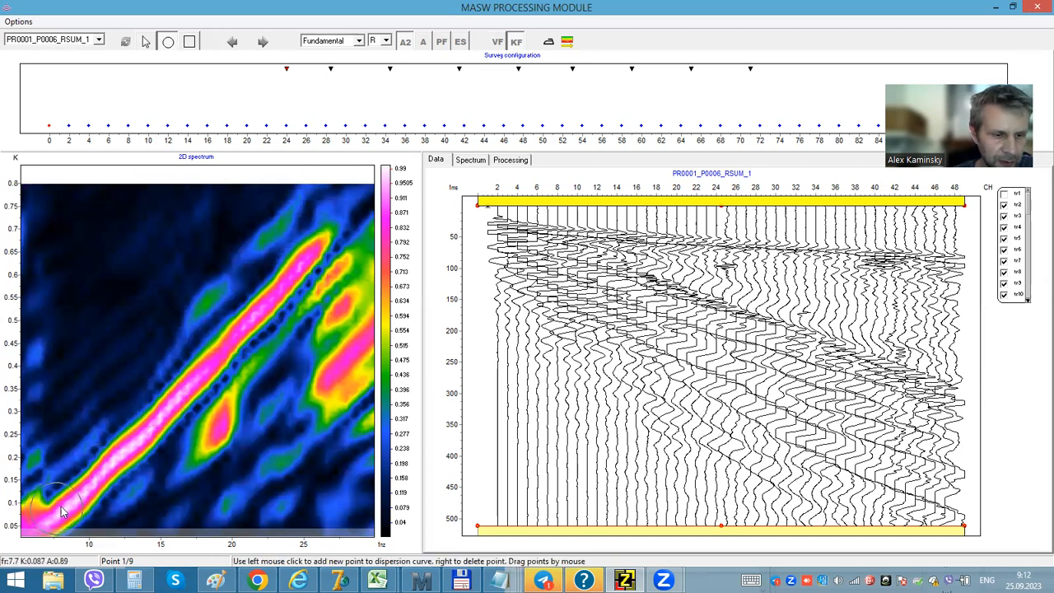
left_click_drag(39, 525, 326, 263)
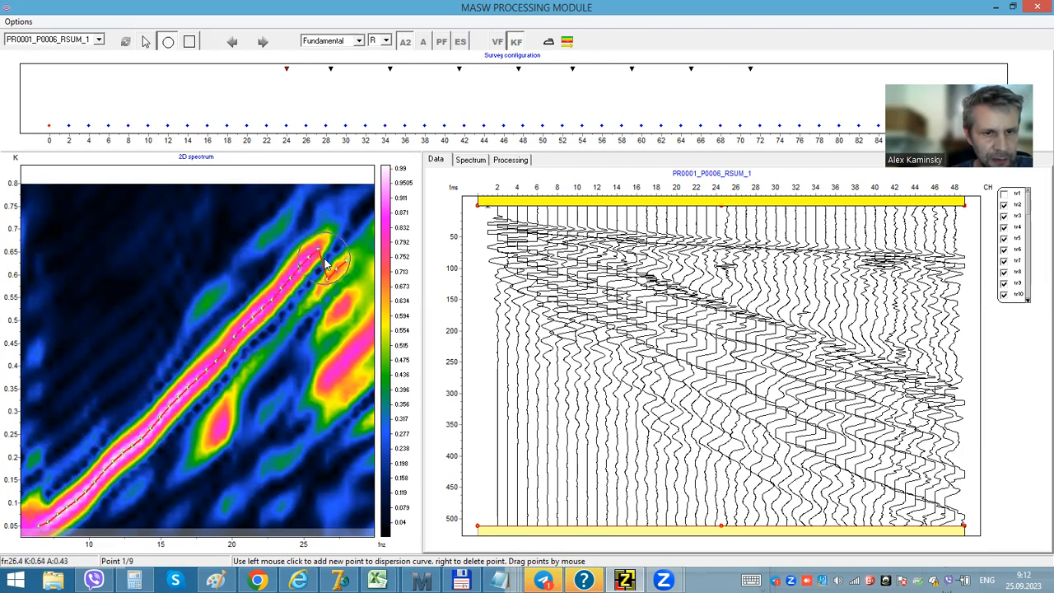
right_click(352, 278)
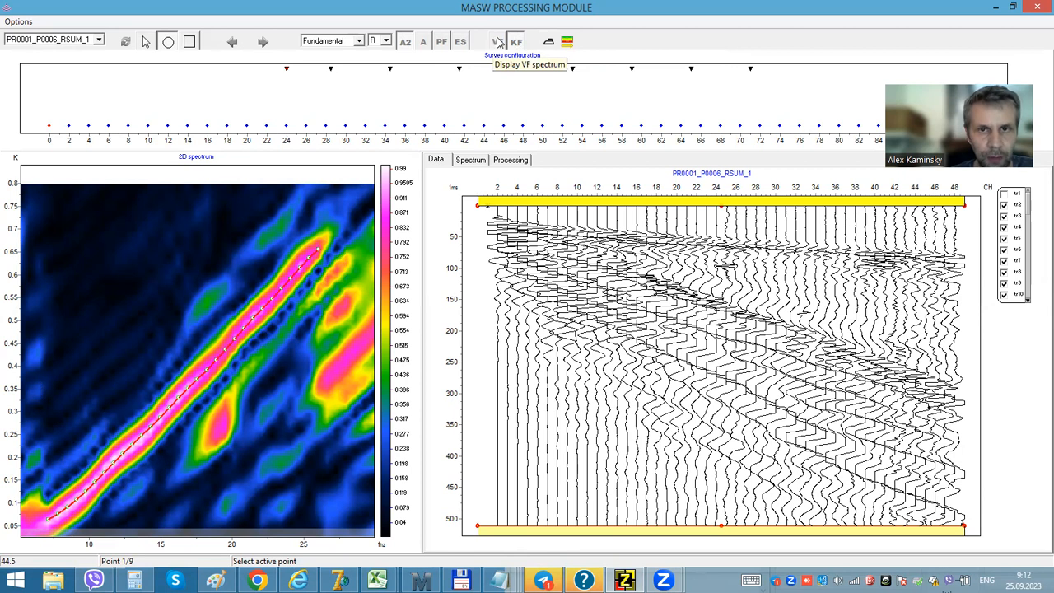
left_click(498, 42)
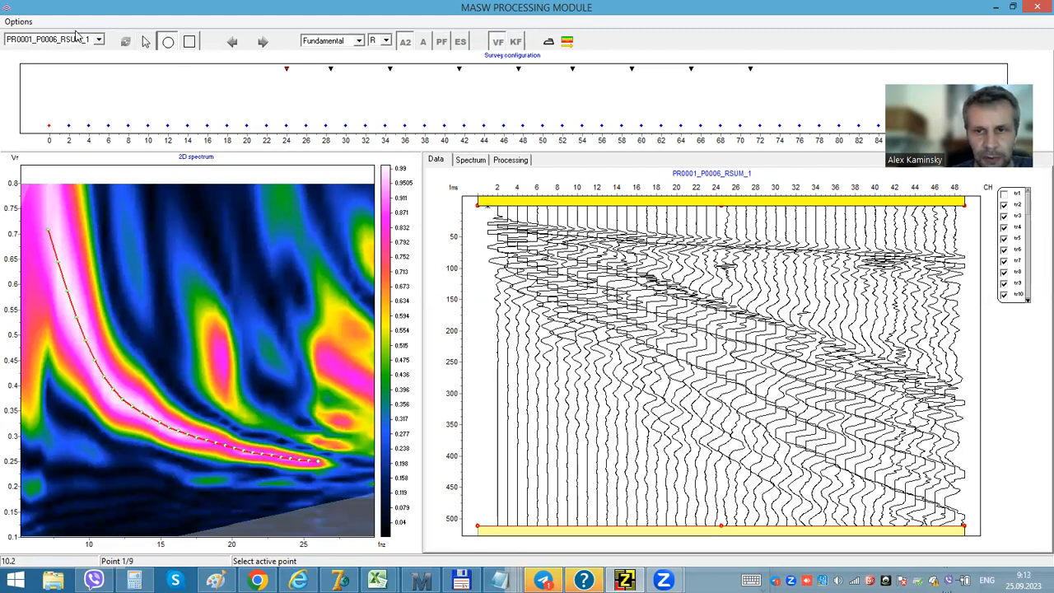
- Copy the picked curve, paste it into the next station's record, and return to the first station
left_click(19, 22)
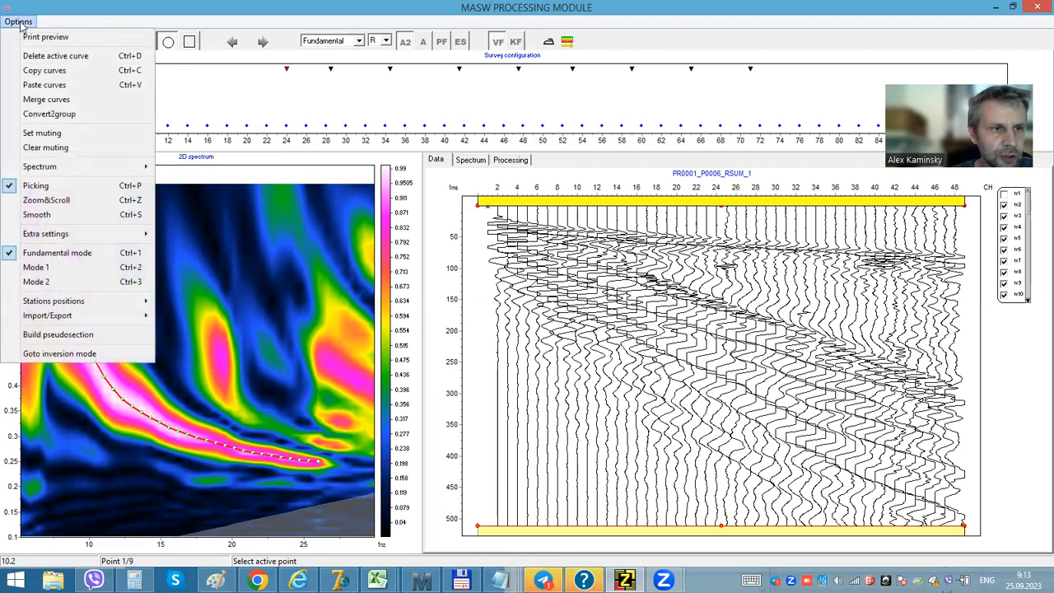
left_click(49, 71)
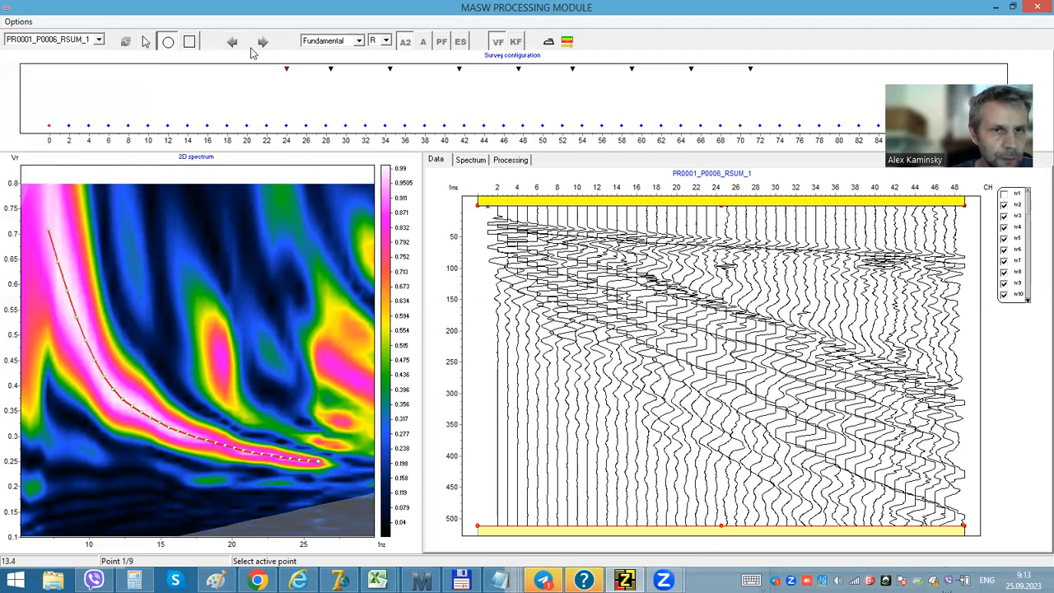
left_click(262, 41)
left_click(18, 22)
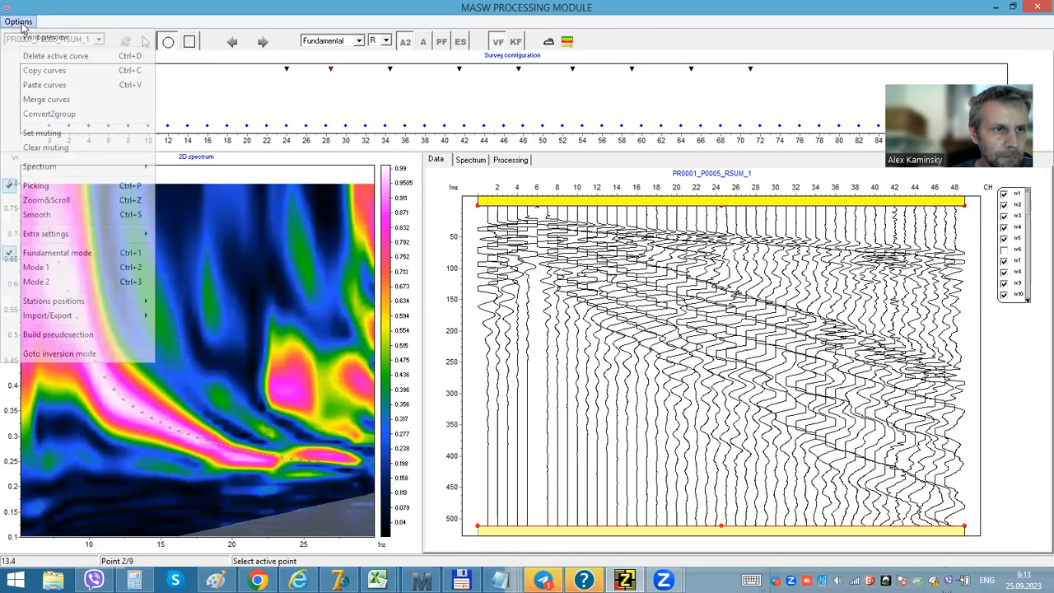
left_click(44, 85)
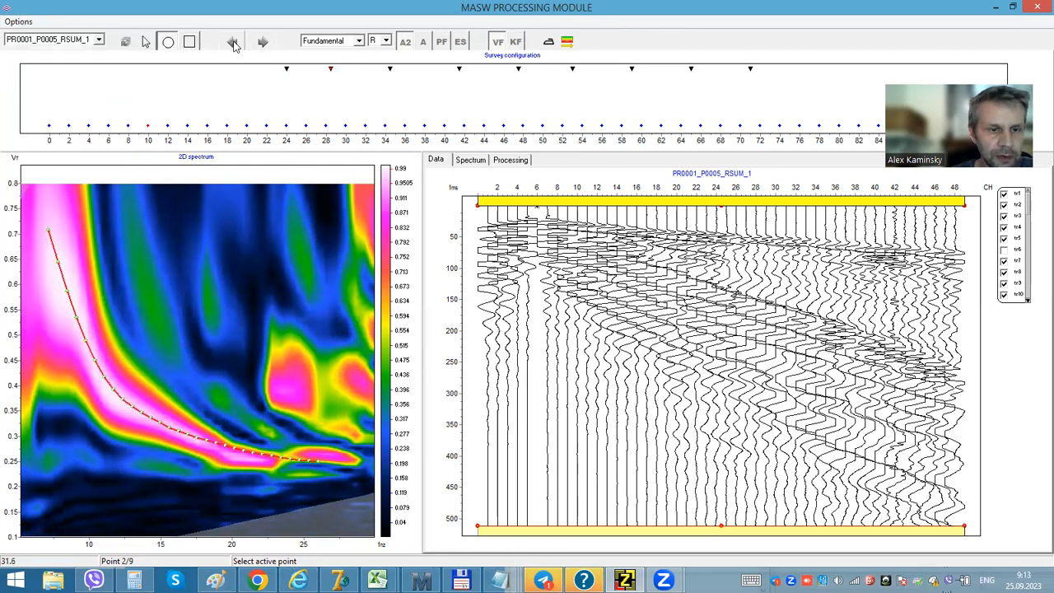
left_click(233, 42)
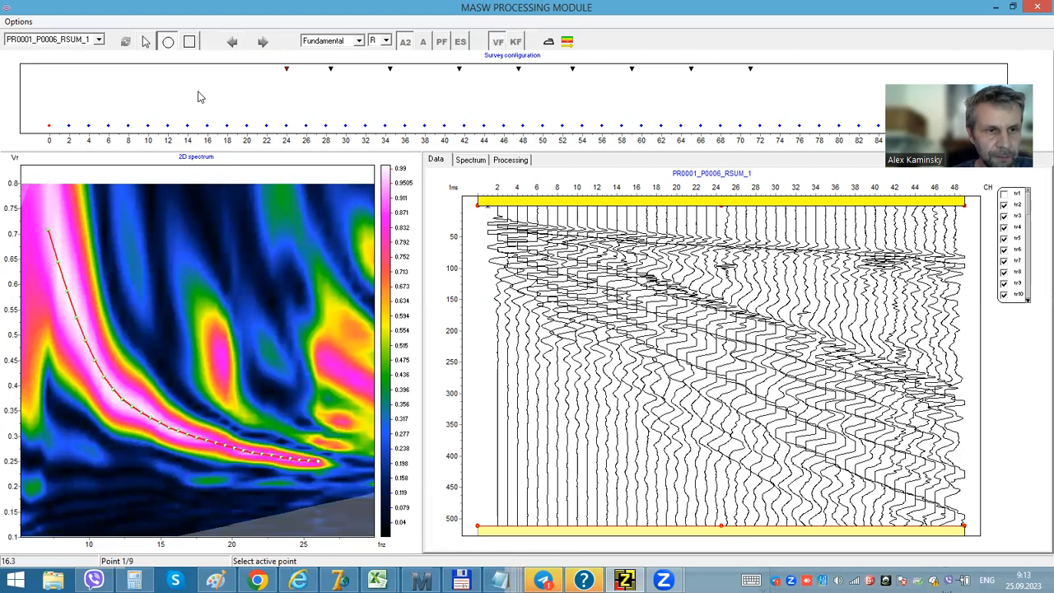
- Set the wave type to gR and view the amplitude spectrum of the record
left_click(384, 42)
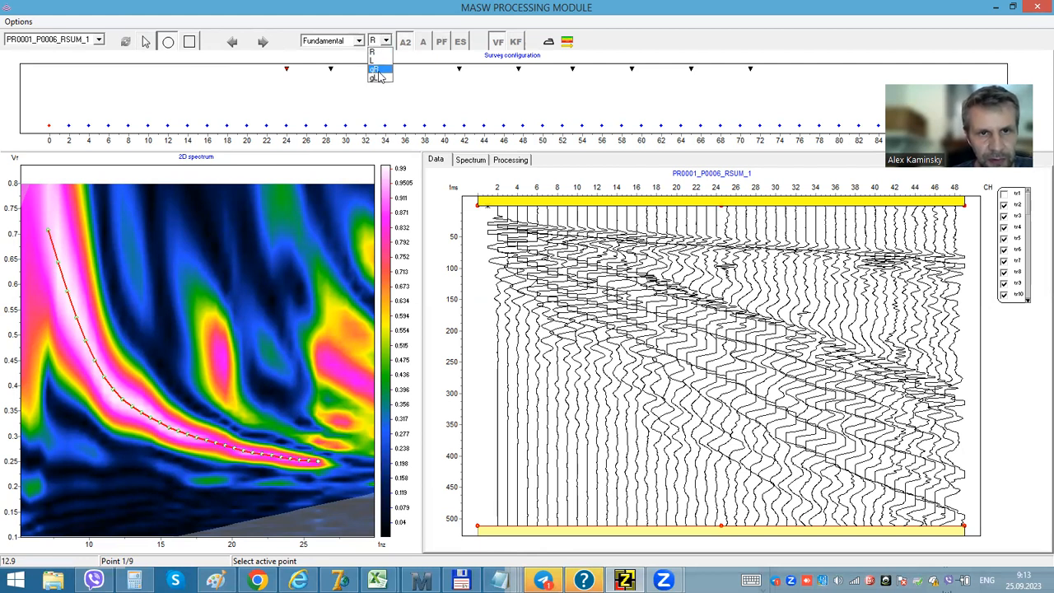
left_click(376, 72)
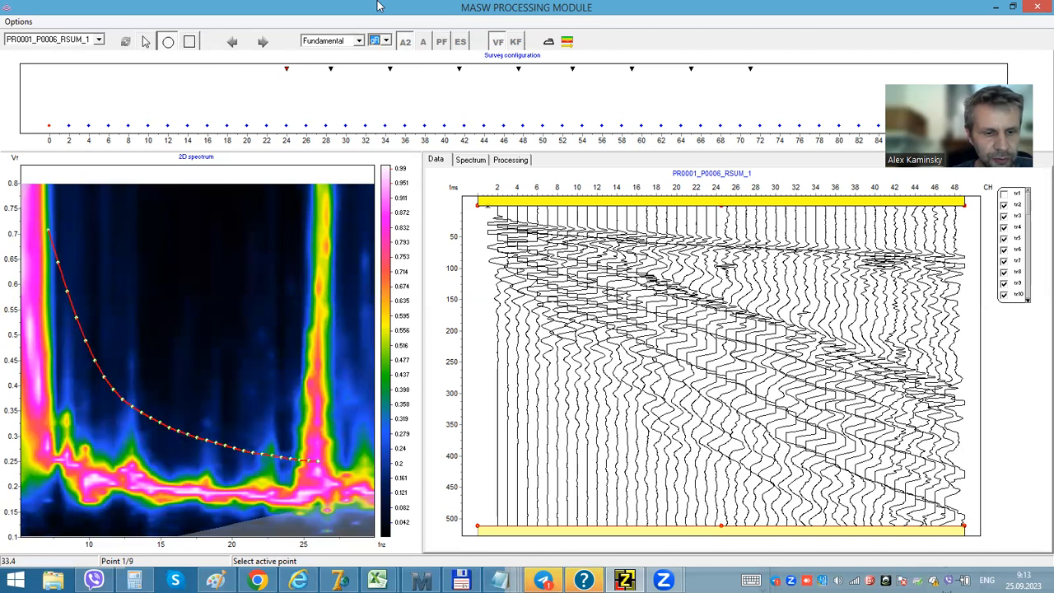
left_click(471, 160)
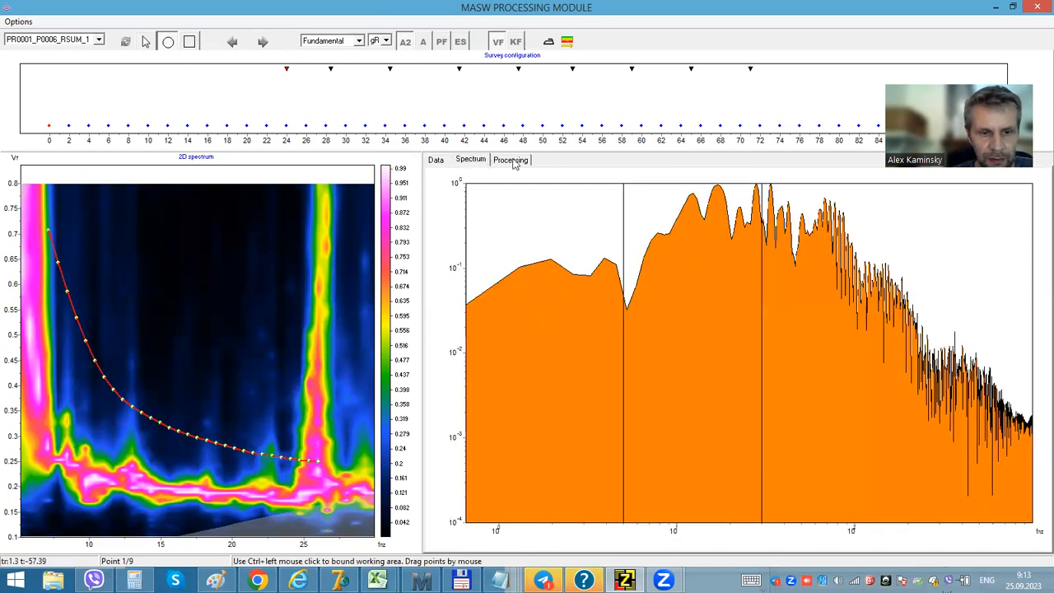
- Enable Smooth image in the processing settings and apply it to the spectrum
left_click(510, 160)
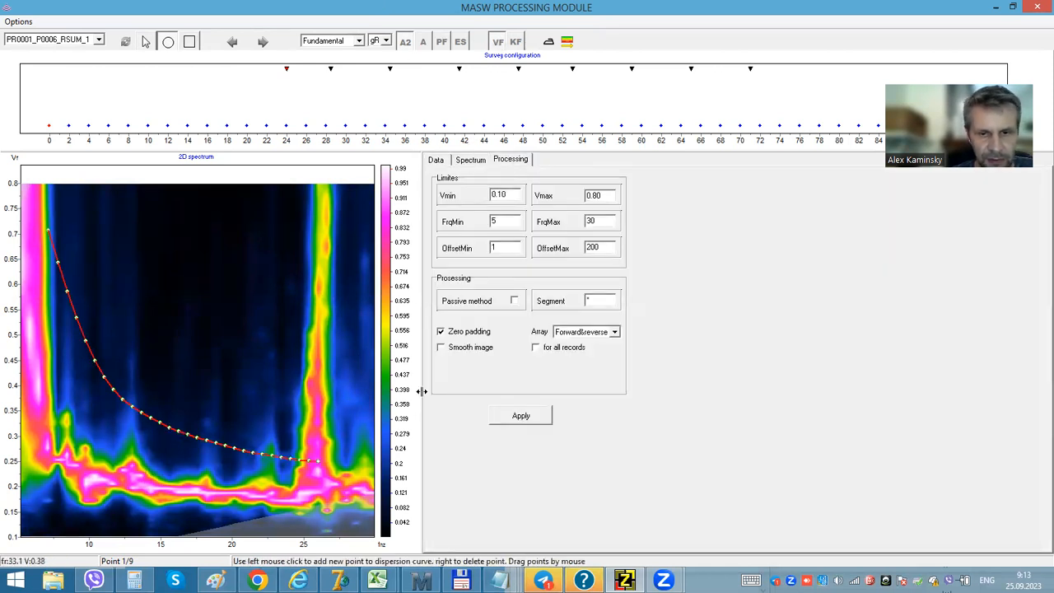
left_click(442, 348)
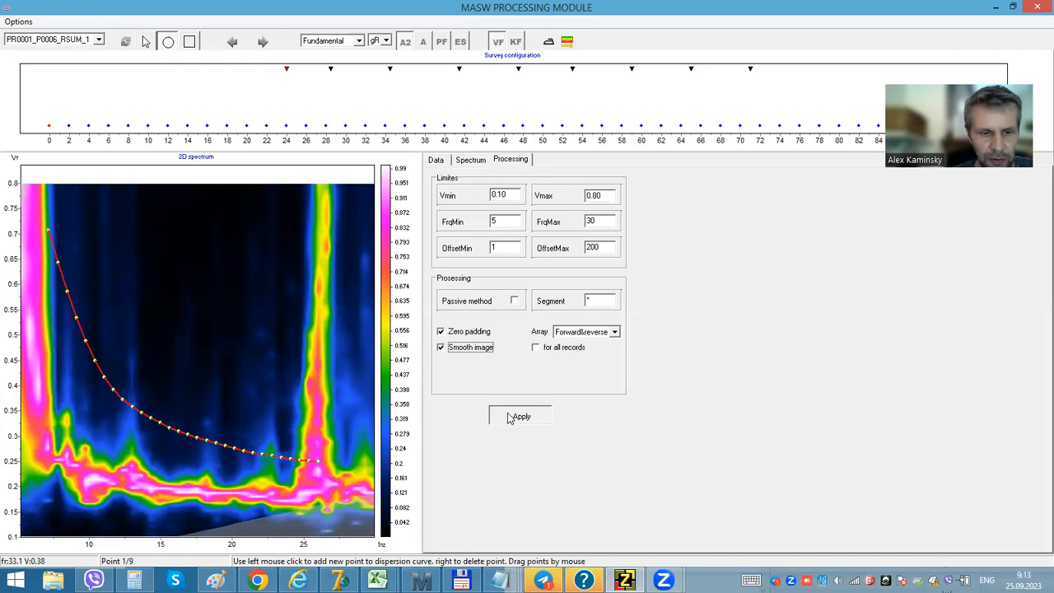
left_click(507, 414)
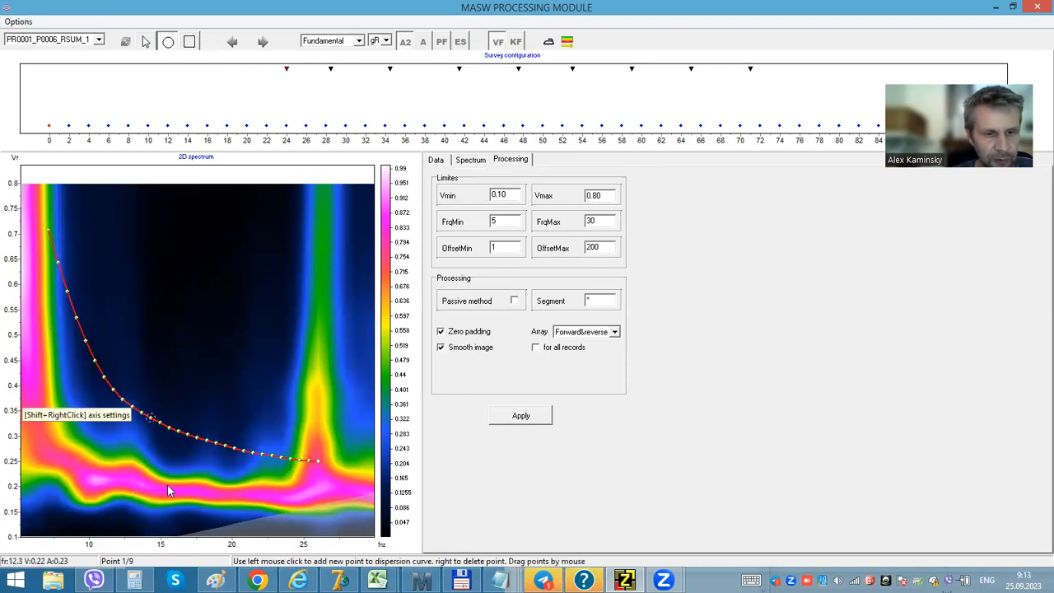
- Convert the picked dispersion curve to a group-velocity curve
left_click(19, 22)
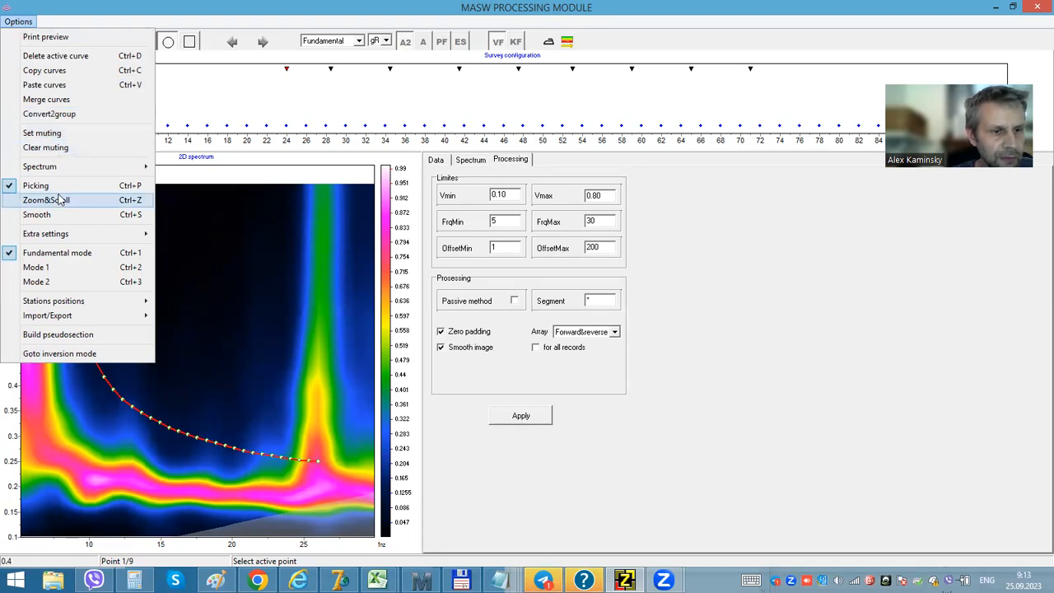
left_click(60, 117)
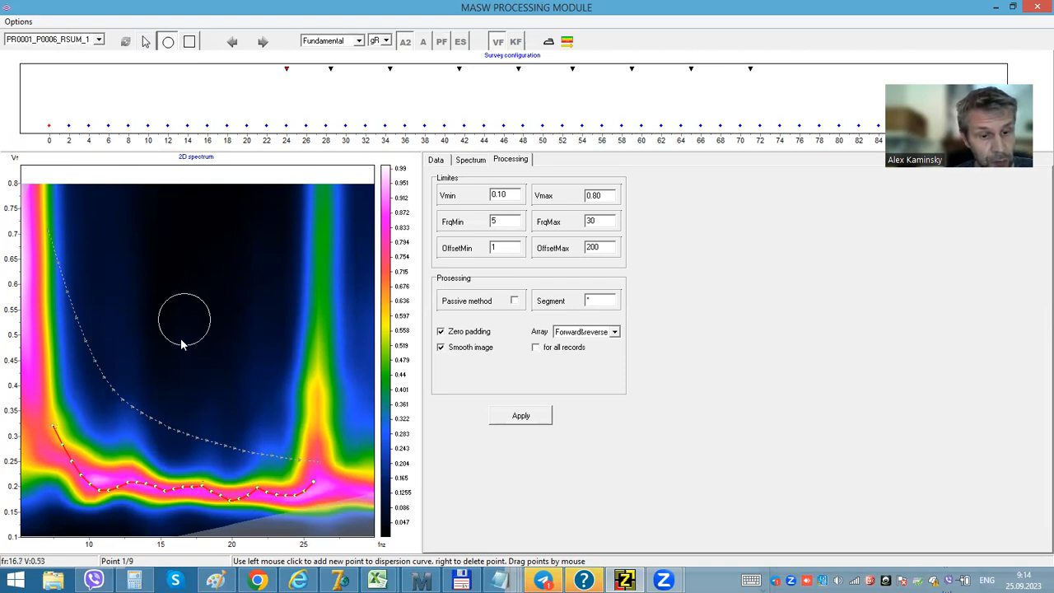
- Smooth the group curve and redraw it along the low-velocity maximum from about 7 to 26 Hz
left_click(549, 42)
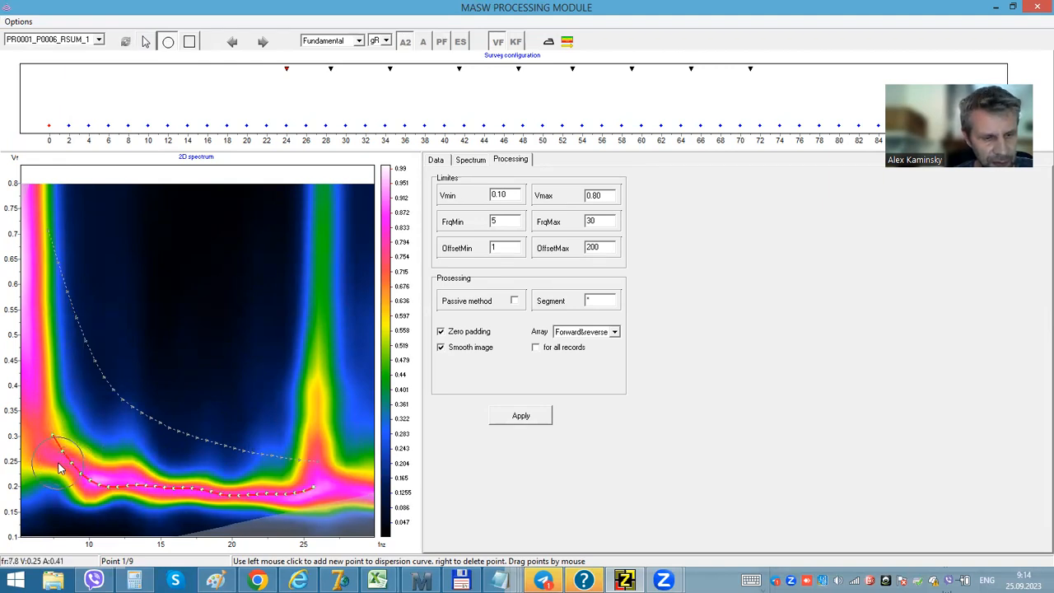
mouse_move(61, 461)
left_mouse_down()
mouse_move(136, 501)
mouse_move(300, 503)
left_mouse_up()
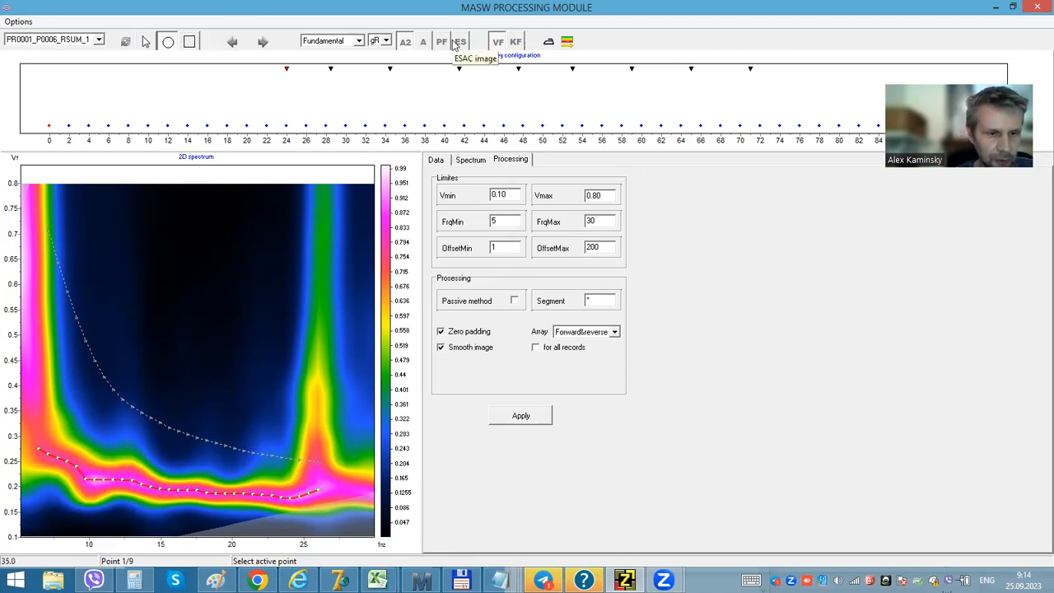
- Switch to inversion mode and run the inversion for the current station
left_click(567, 42)
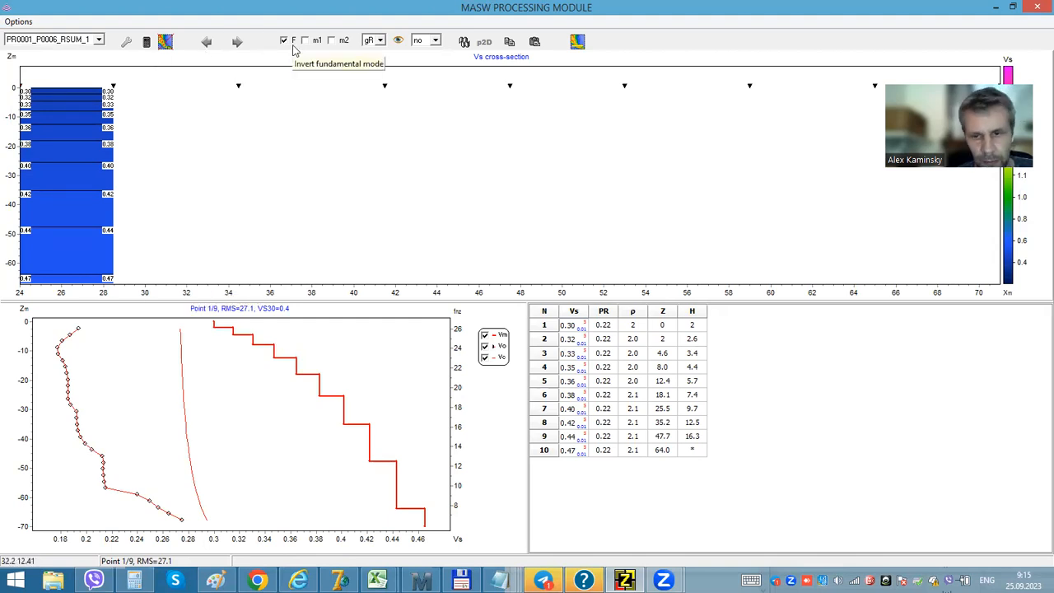
left_click(464, 44)
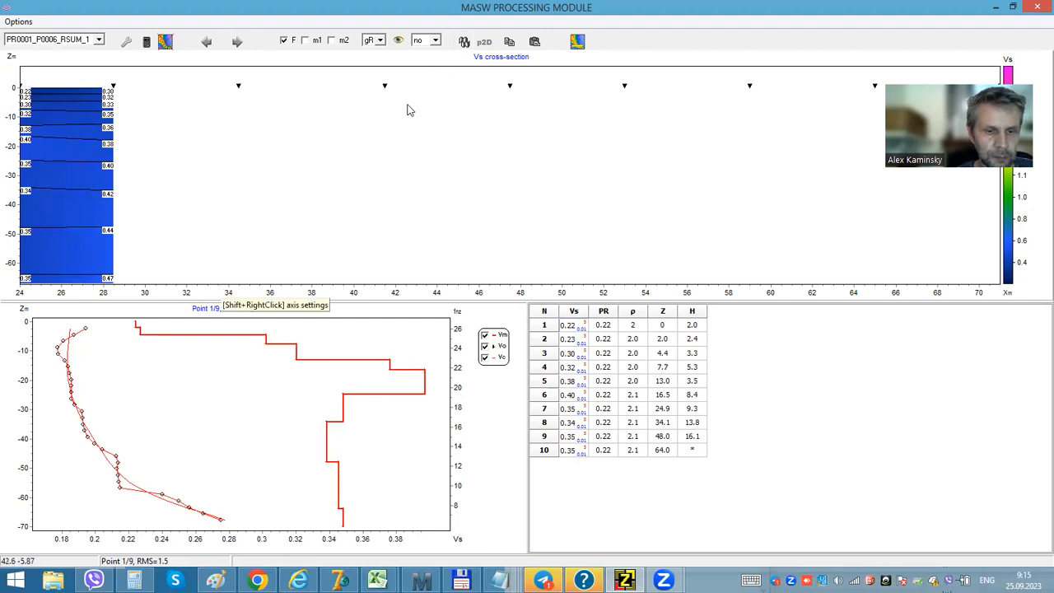
- Reconstruct the starting model in the inversion settings and close the settings dialog
left_click(126, 41)
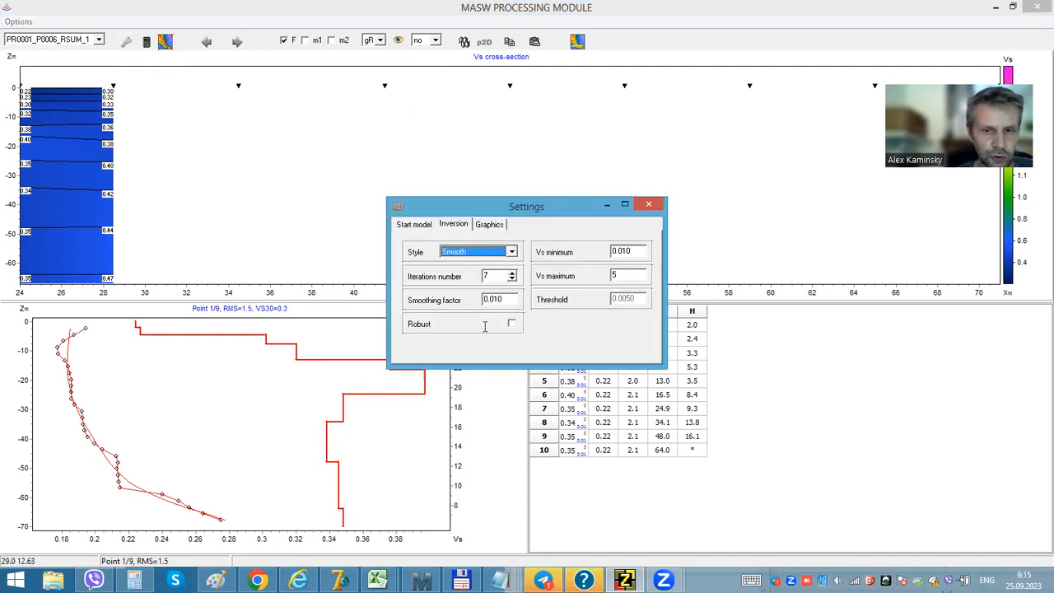
left_click(414, 226)
left_click(489, 343)
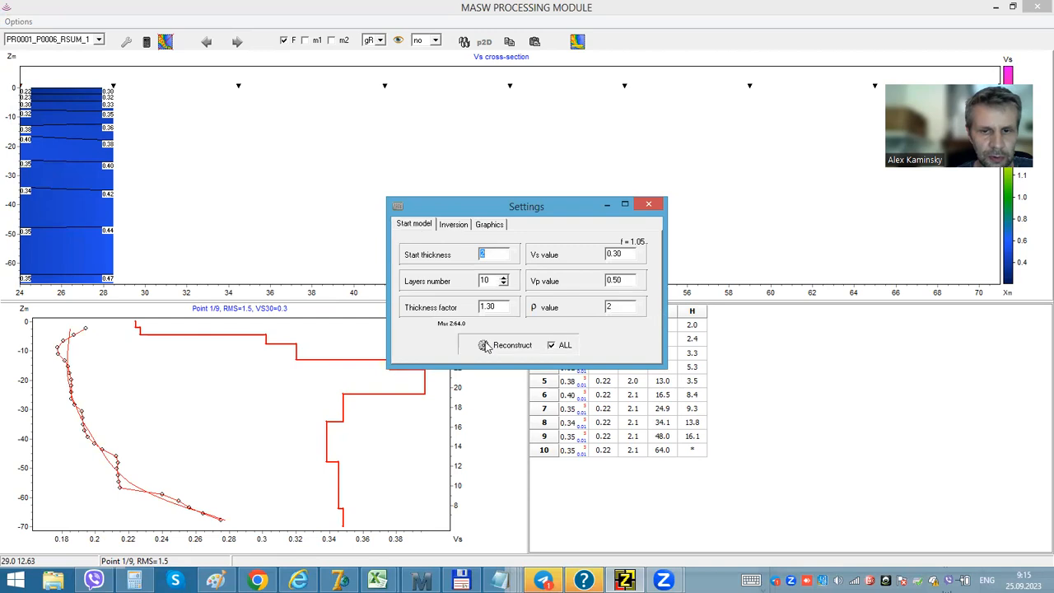
left_click(647, 202)
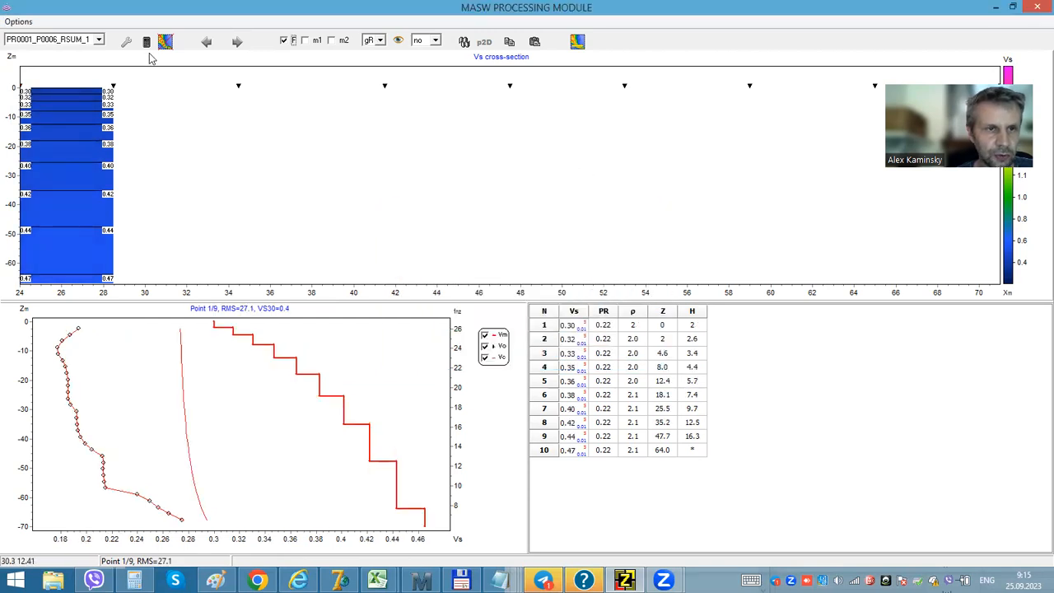
- Set the inversion option to 2 and rerun the inversion for the current station
left_click(236, 41)
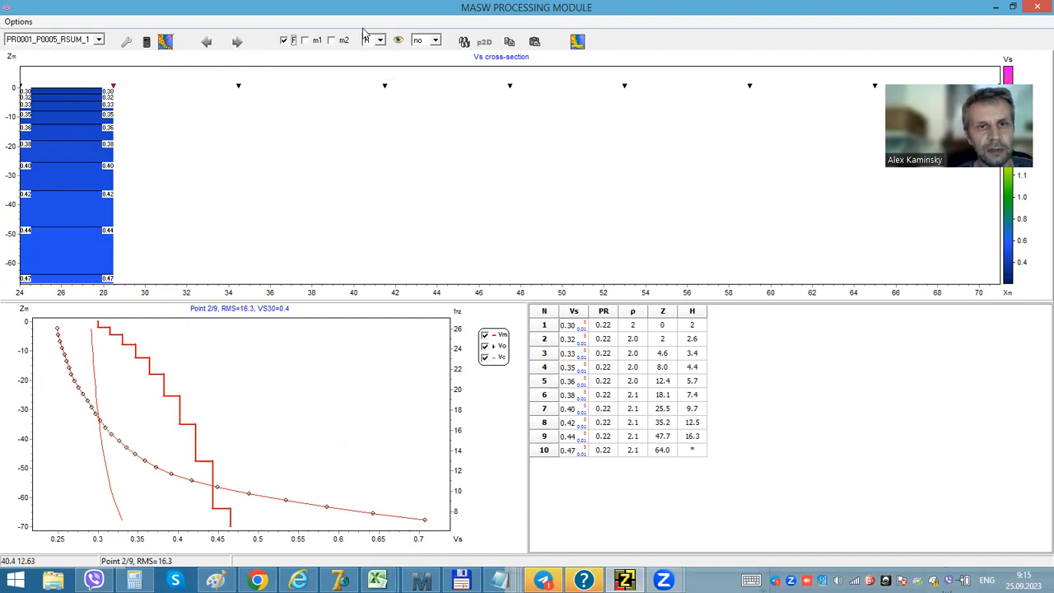
left_click(206, 42)
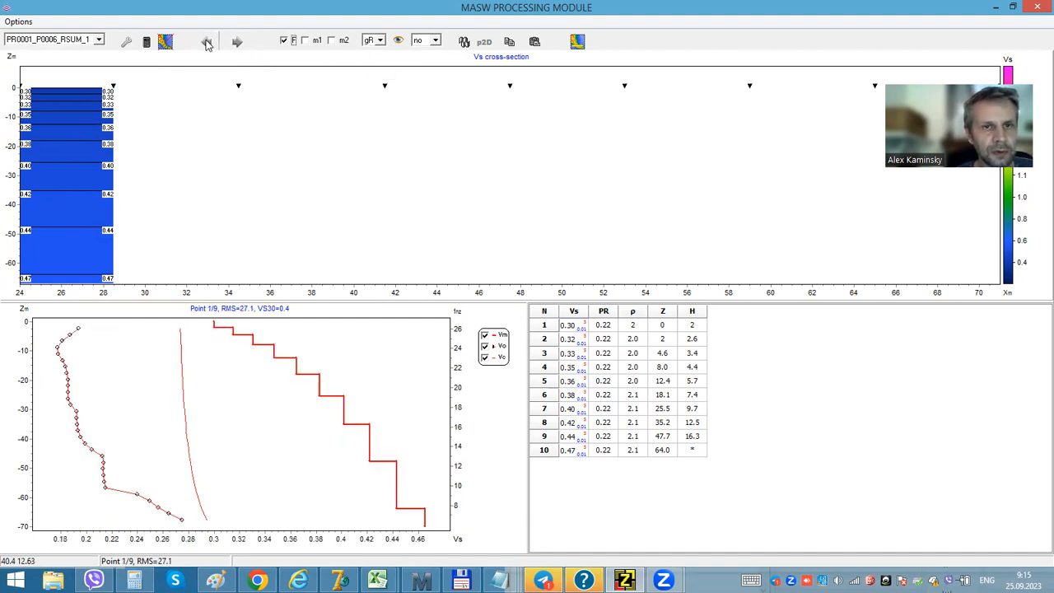
left_click(423, 40)
left_click(411, 71)
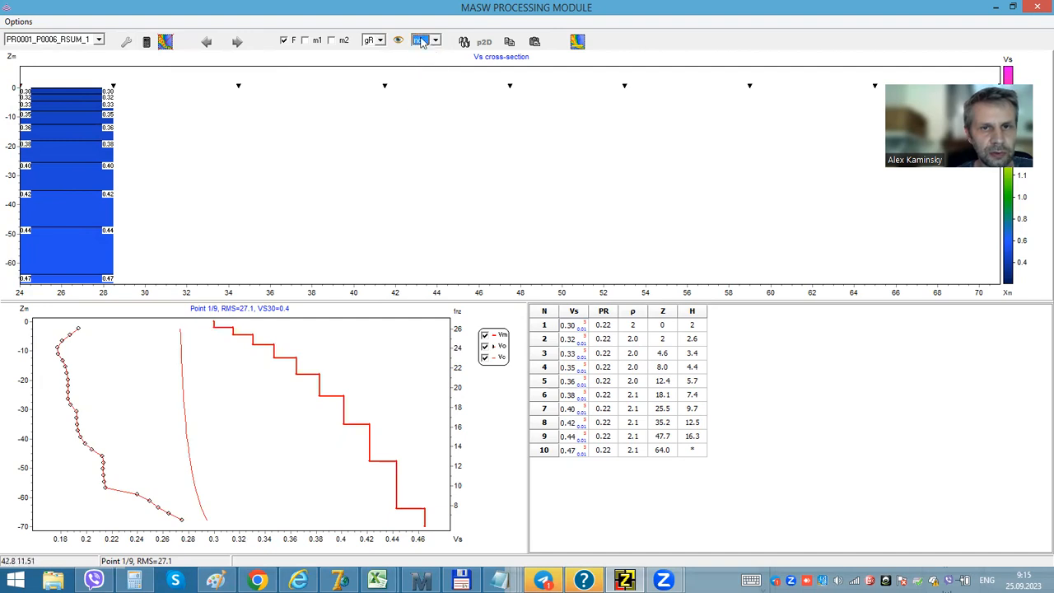
left_click(422, 41)
left_click(416, 71)
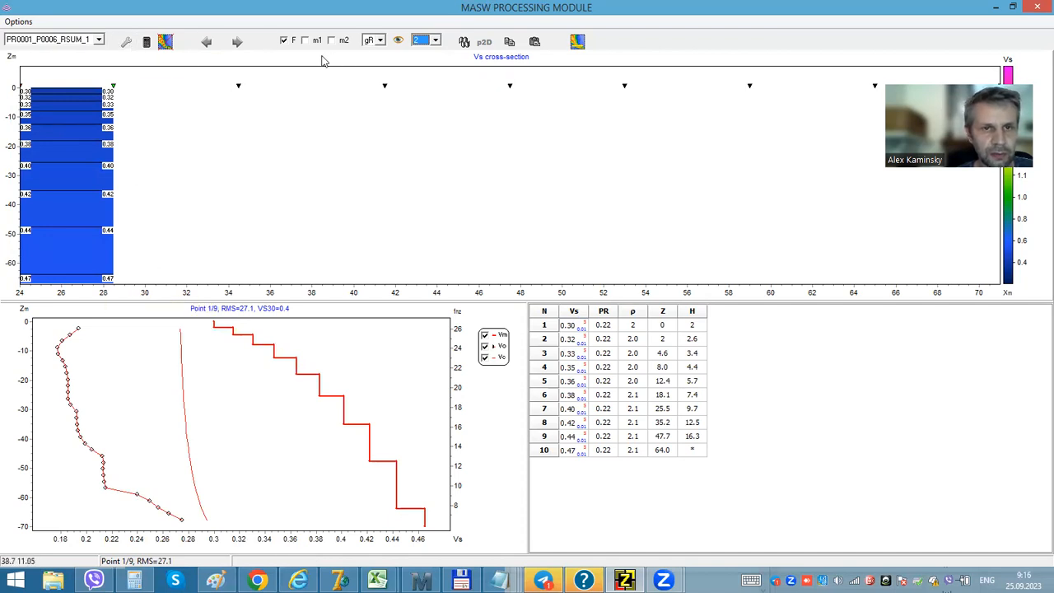
left_click(464, 41)
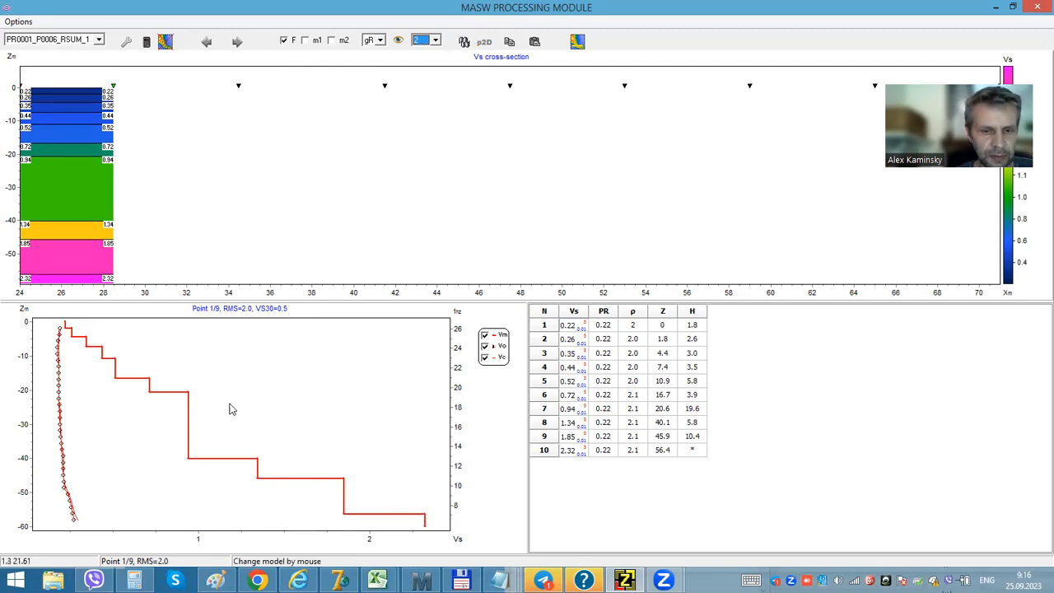
- Return to picking mode, smooth the dispersion curve again, and reopen the inversion view
left_click(241, 47)
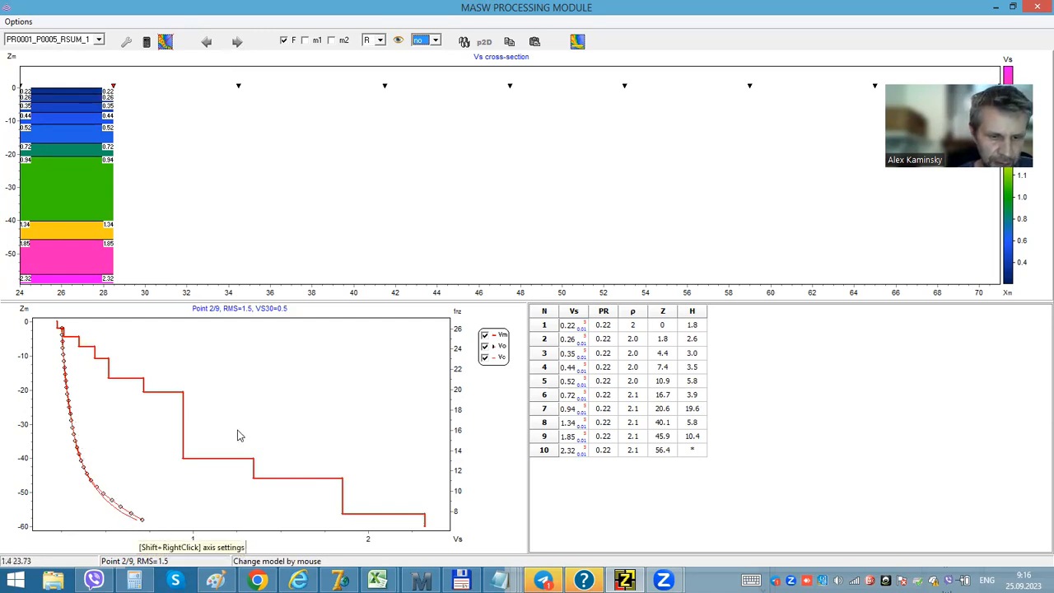
left_click(208, 43)
left_click(577, 42)
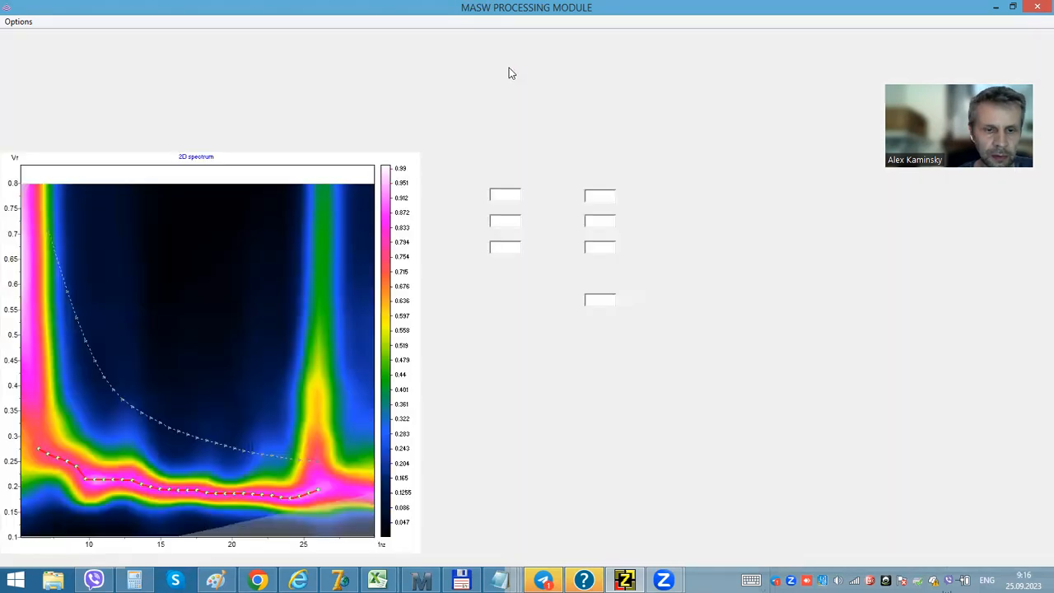
left_click(546, 44)
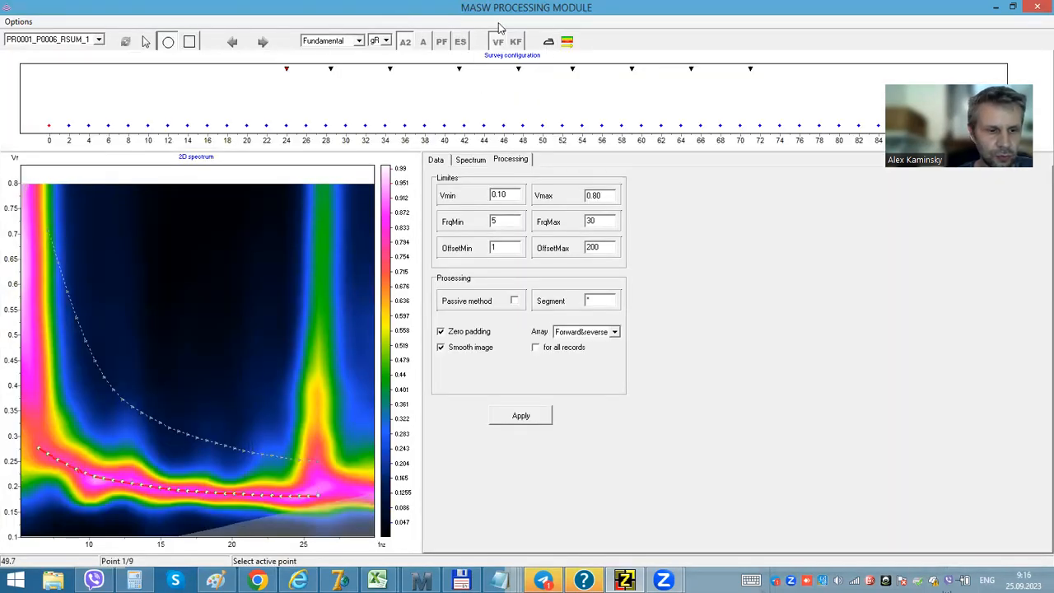
left_click(567, 42)
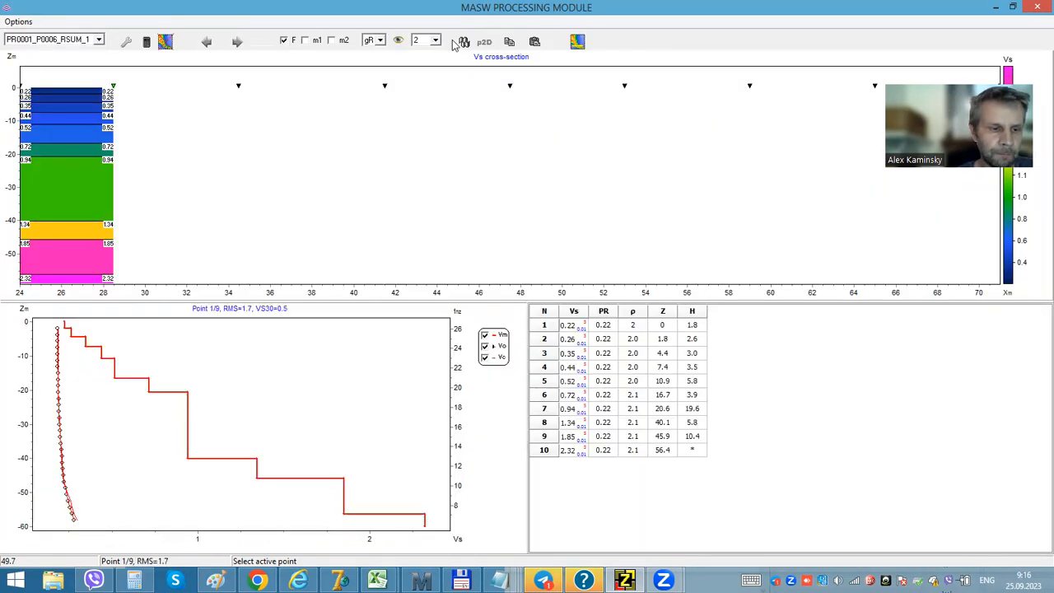
- Reconstruct the starting model in the settings, close the dialog, and rerun the inversion for the current station
left_click(126, 41)
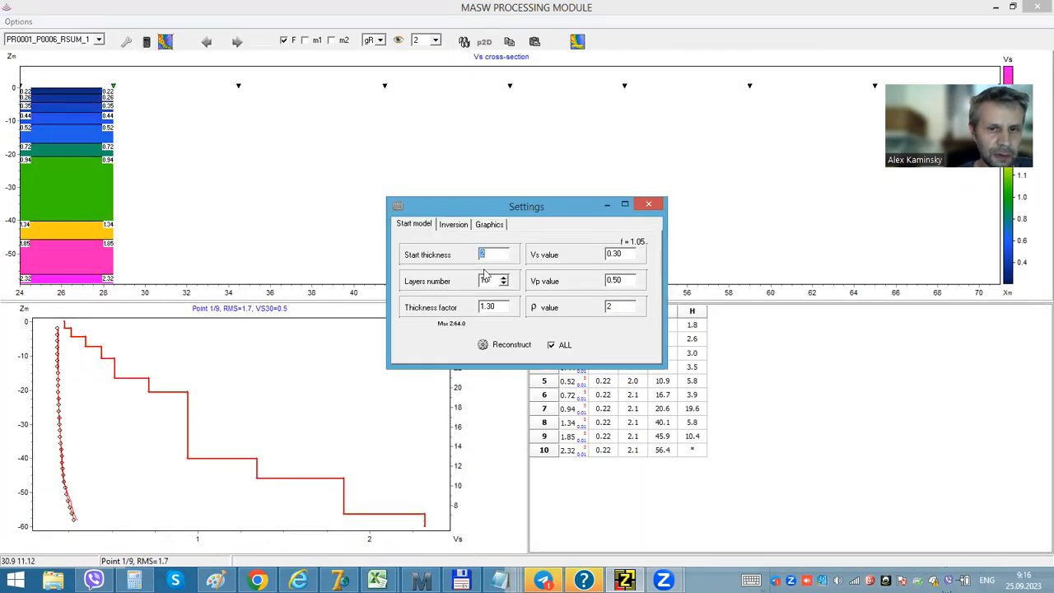
left_click(489, 341)
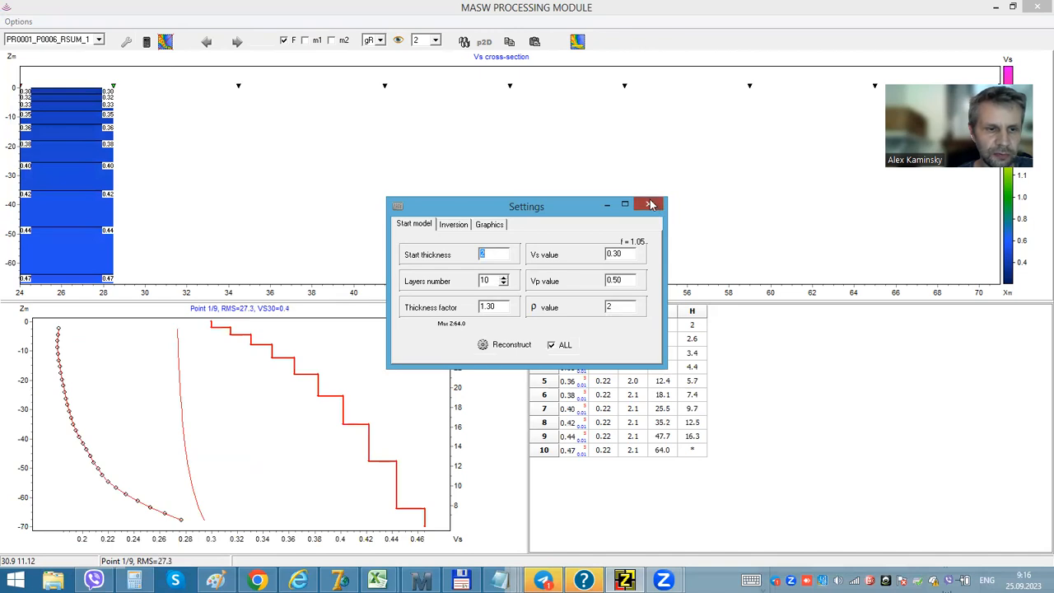
left_click(648, 204)
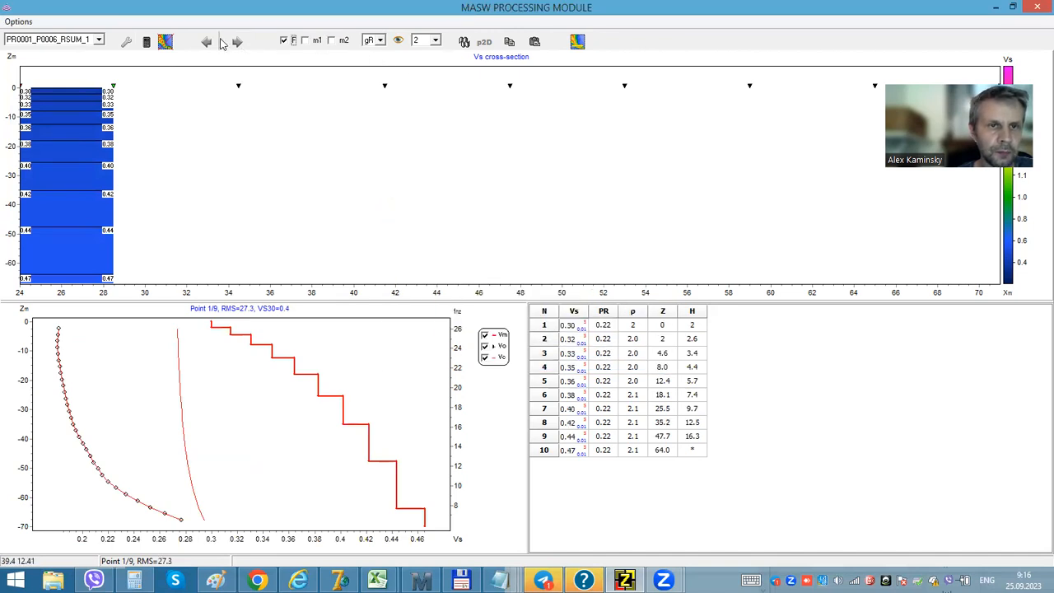
left_click(464, 42)
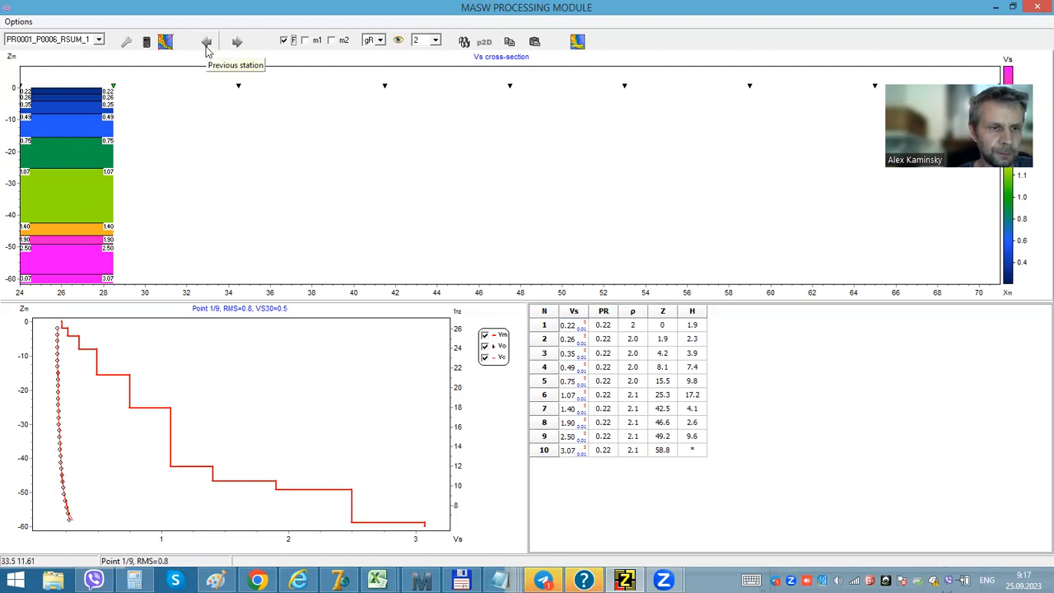
- Step to the neighbouring station's result and return to the current station
left_click(237, 45)
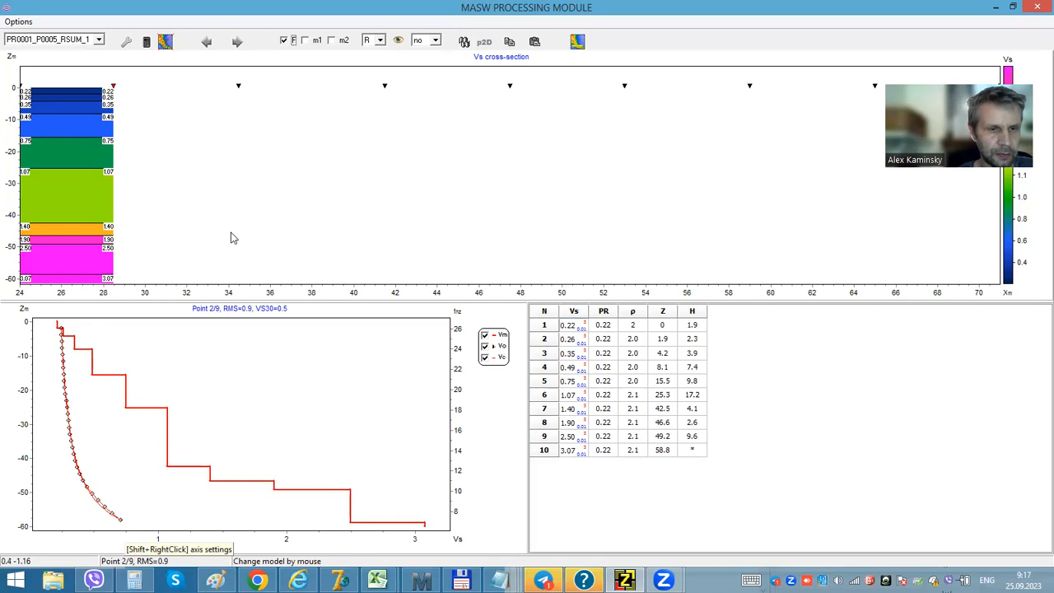
left_click(207, 42)
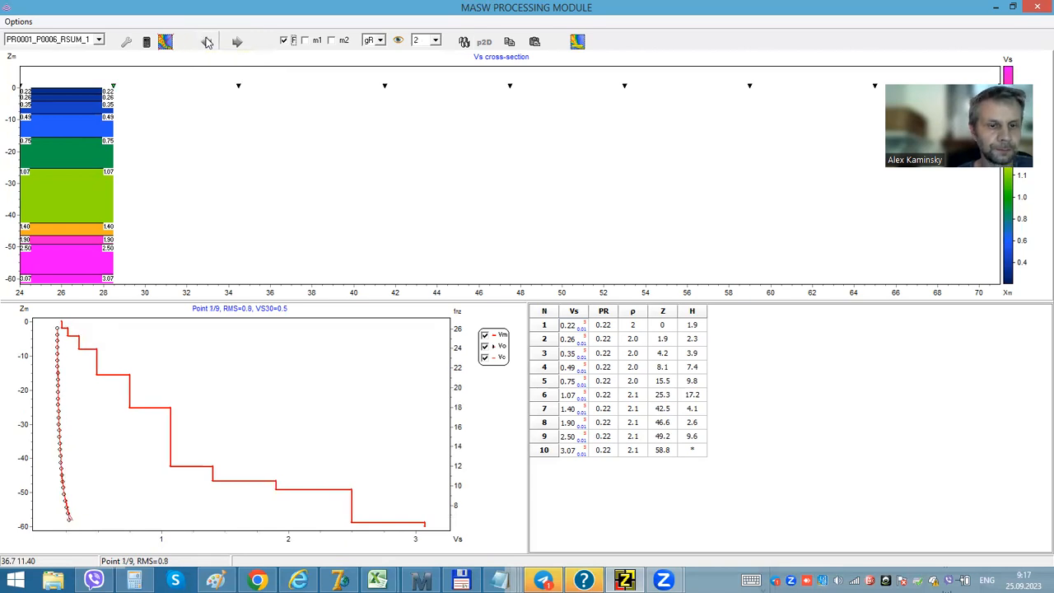